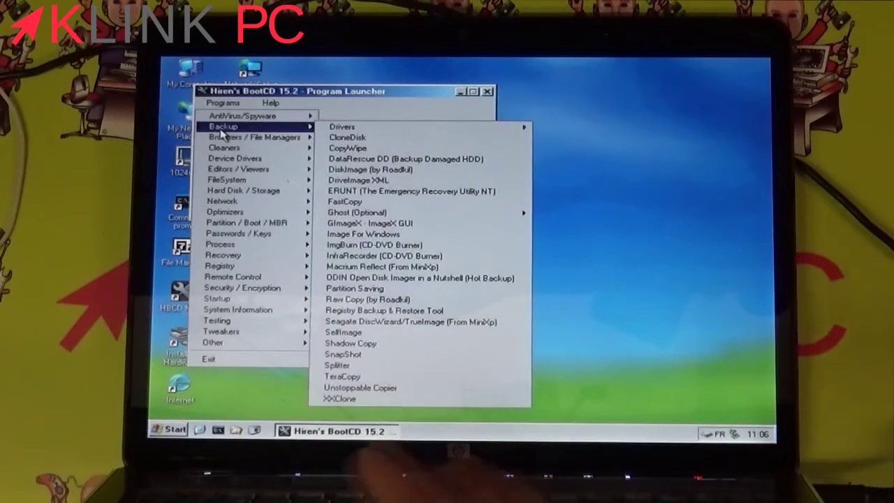
- Look through the program categories in the Hiren's BootCD launcher, such as Backup, Network and Passwords / Keys, and close the launcher
mouse_move(225, 140)
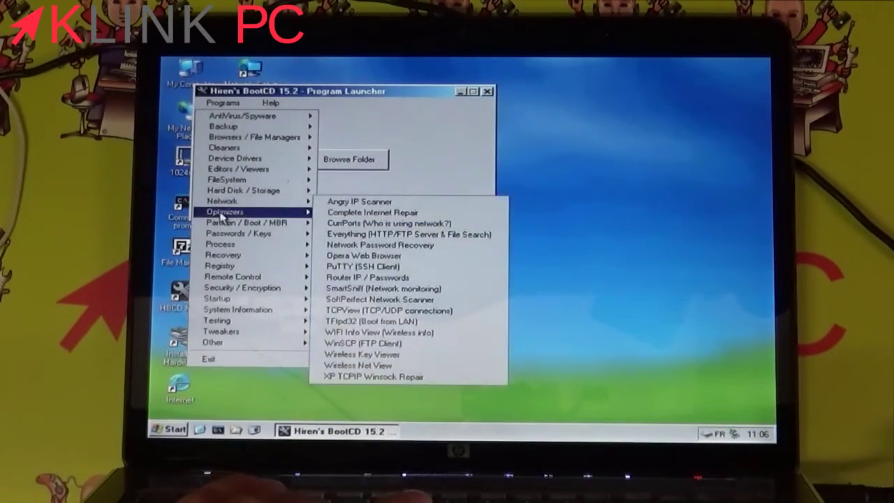
mouse_move(222, 222)
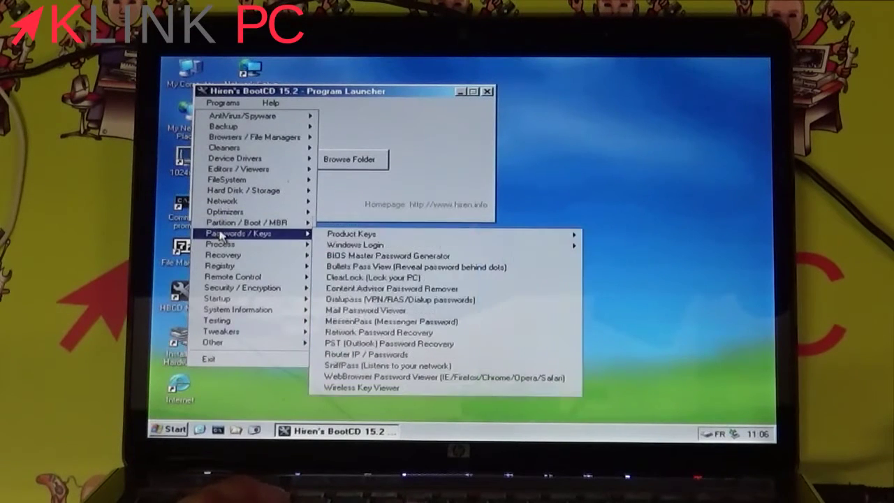
mouse_move(221, 246)
left_click(508, 292)
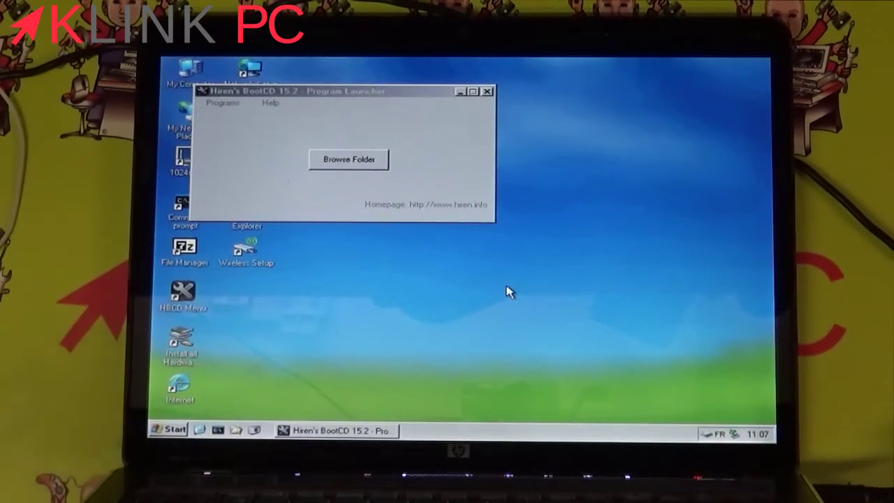
left_click(485, 92)
left_click(485, 93)
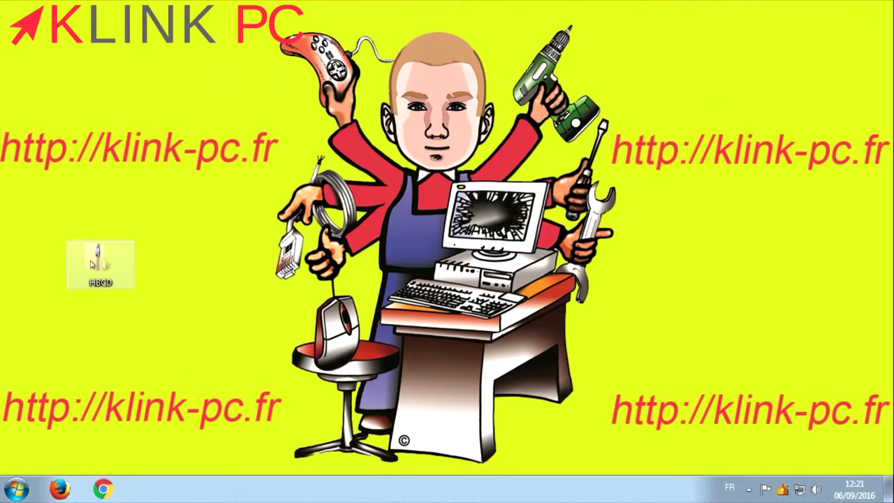
mouse_move(91, 263)
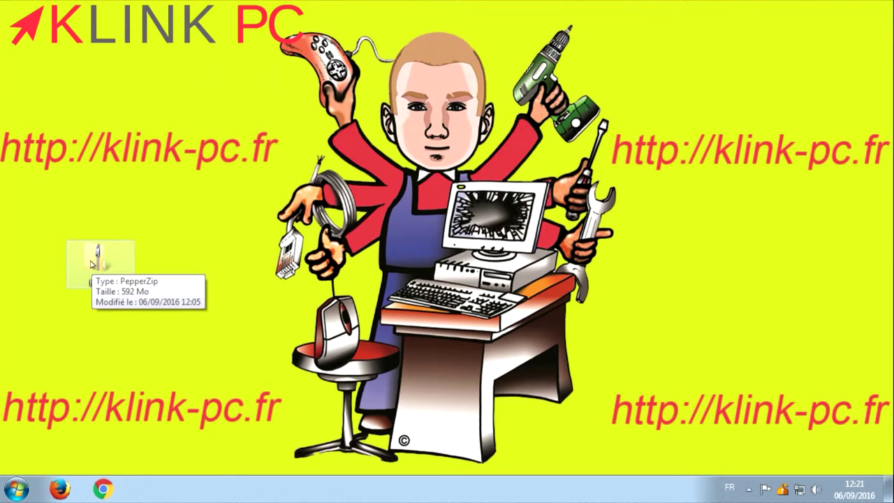
right_click(105, 277)
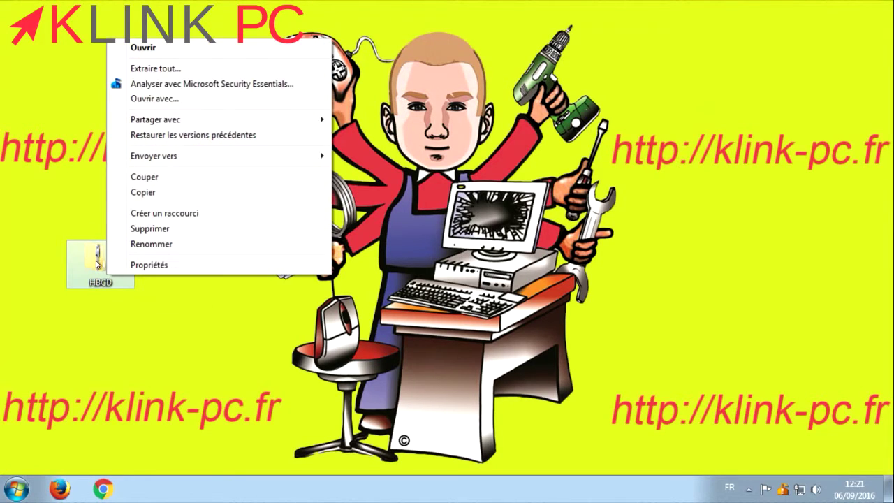
left_click(170, 69)
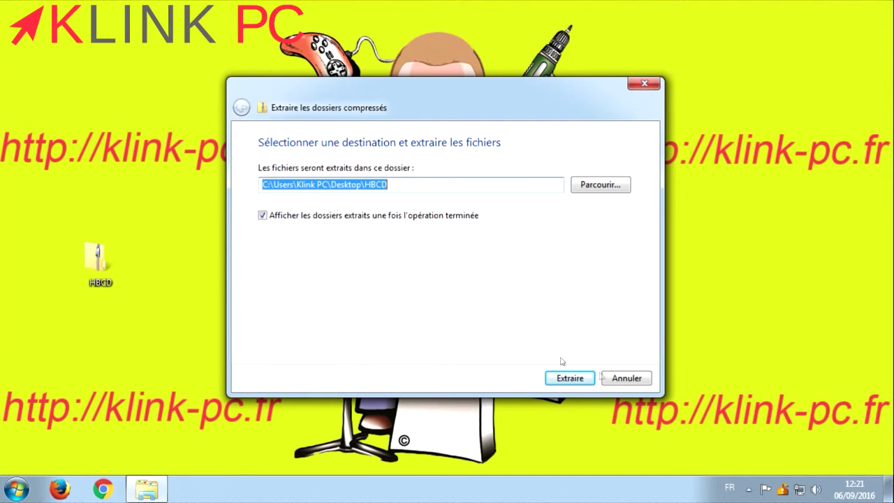
left_click(633, 379)
- Extract the HBCD archive into an HBCD folder on the desktop
right_click(98, 264)
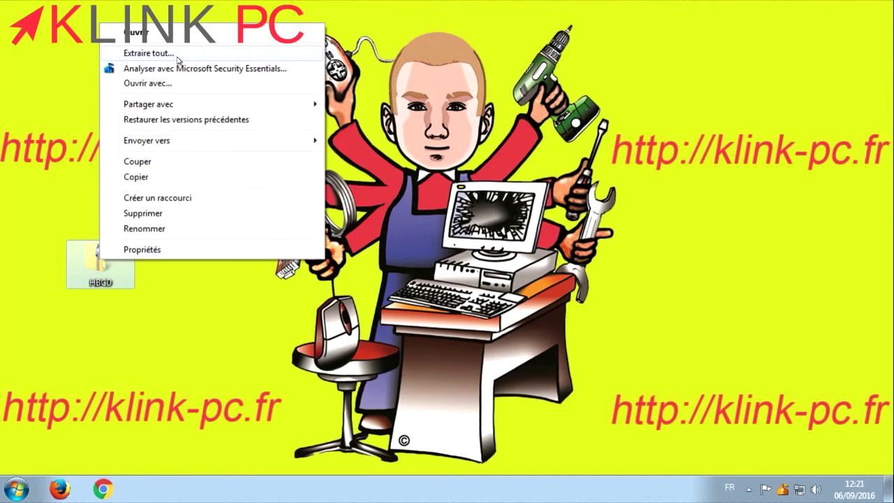
left_click(139, 61)
left_click(566, 380)
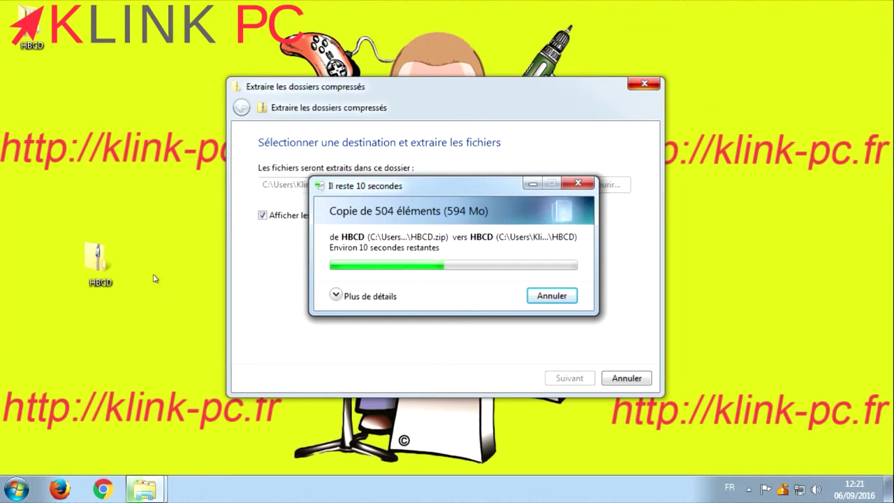
- Examine the USB (E:) drive's capacity and file system in the computer's drive overview, and close the window
key("super")
left_click(264, 313)
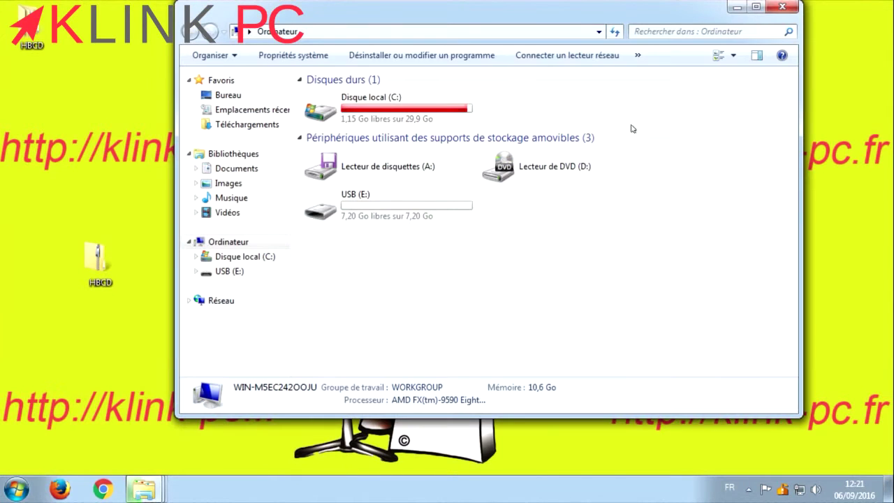
left_click(392, 219)
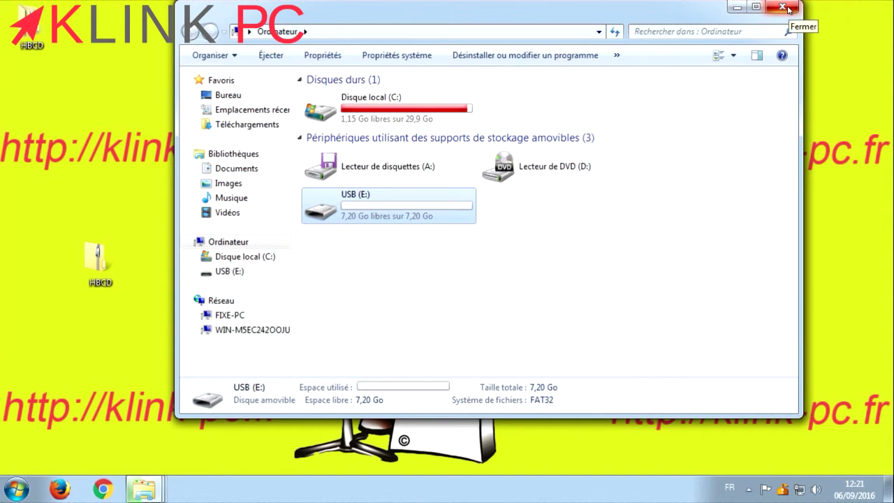
left_click(781, 7)
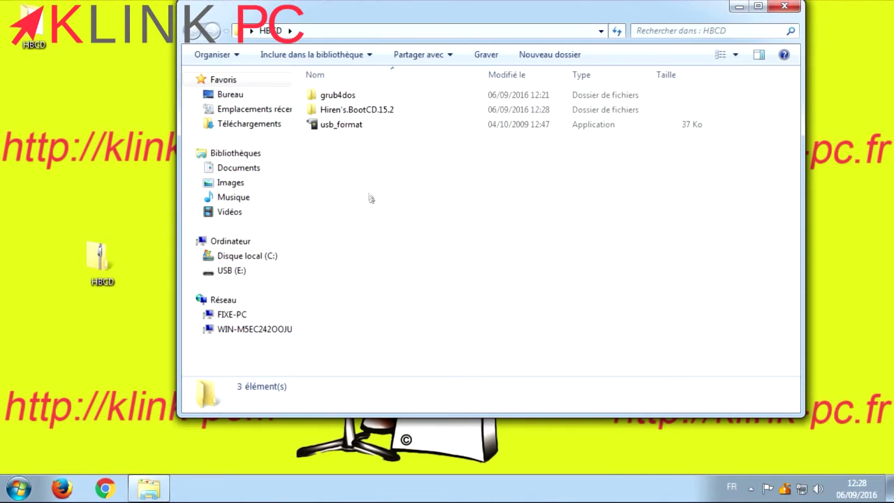
- Launch usb_format from the HBCD folder and check the selected device's drive letter against the USB (E:) drive in the drive overview
left_click(343, 127)
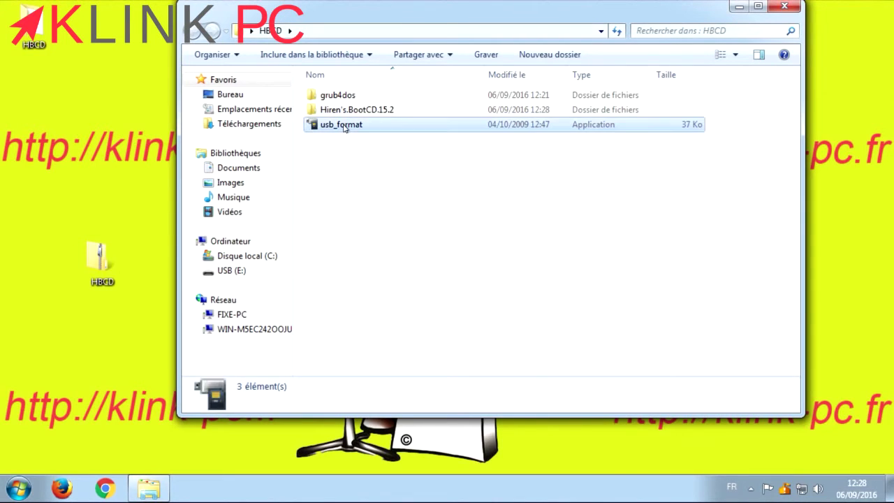
double_click(343, 127)
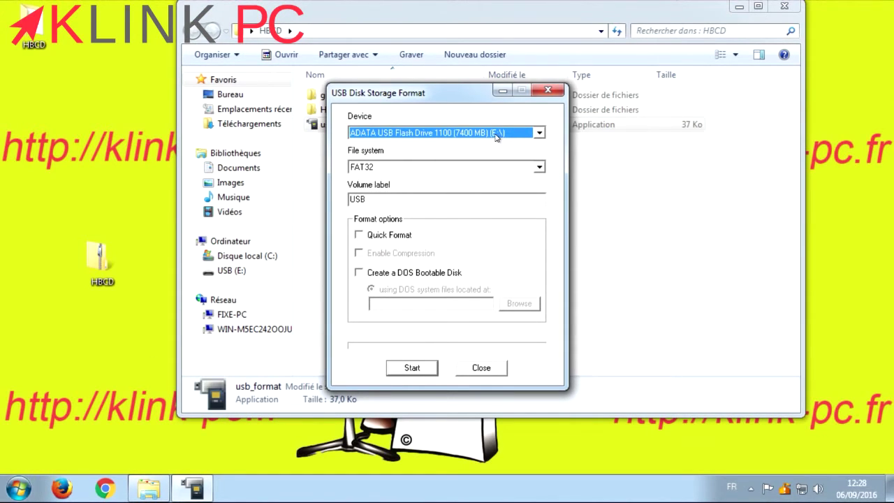
left_click(18, 489)
left_click(244, 312)
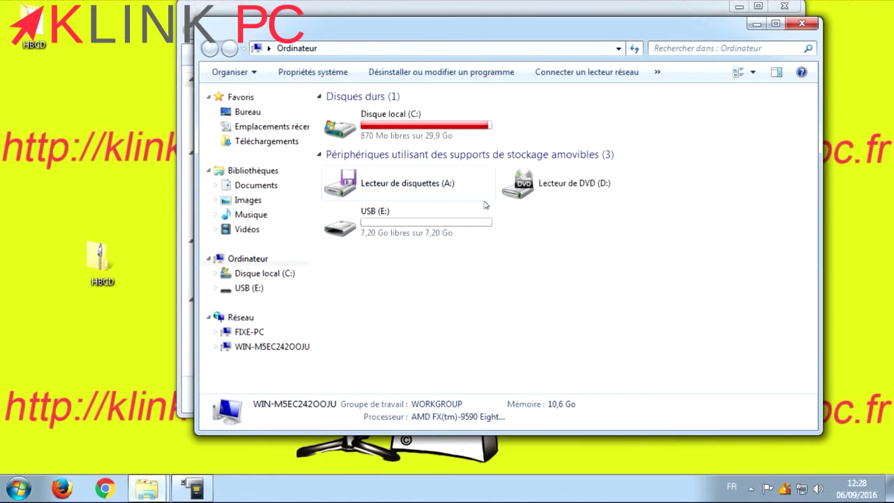
left_click(416, 229)
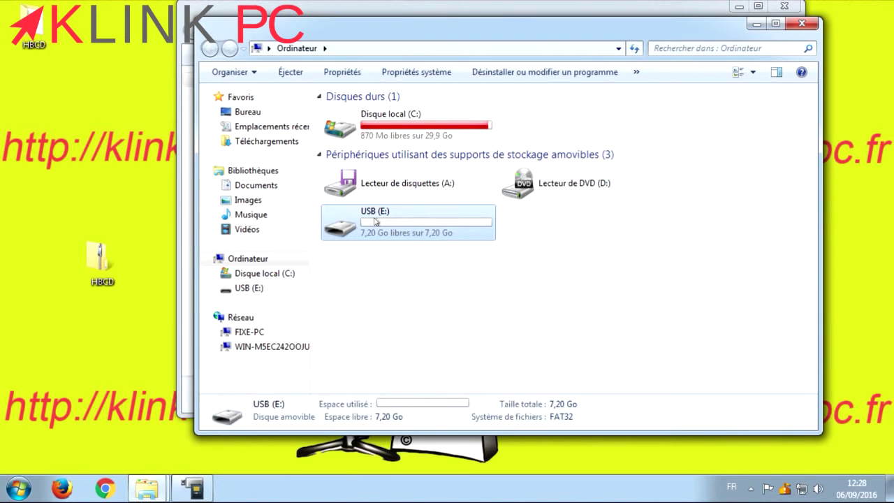
left_click_drag(554, 29, 525, 205)
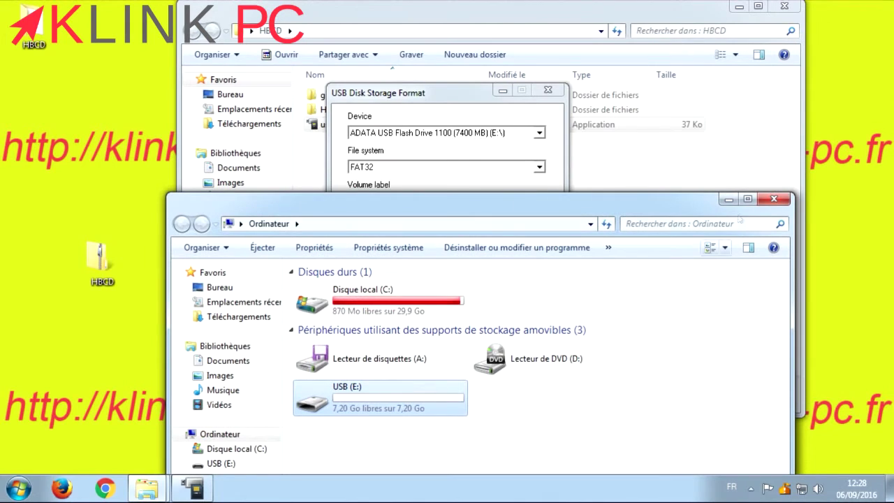
left_click(773, 199)
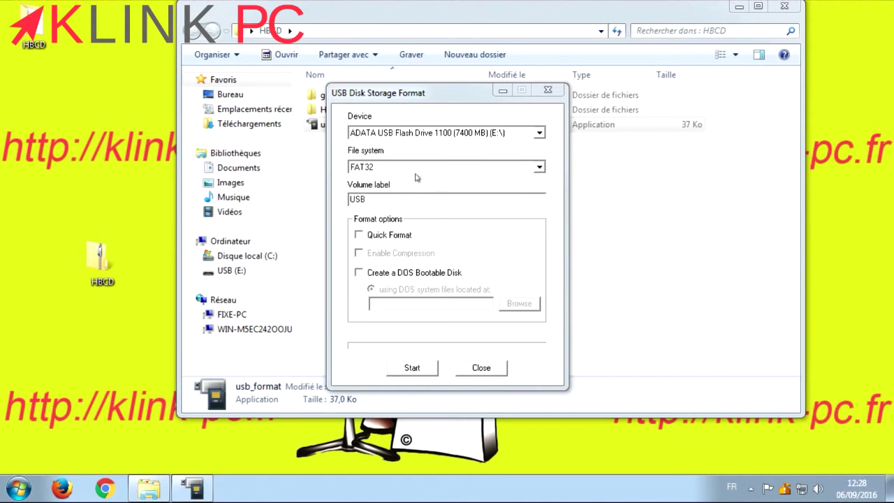
- Choose FAT32 as the file system, set the volume label to "Hiren boot" and enable Quick Format
left_click(543, 169)
left_click(522, 185)
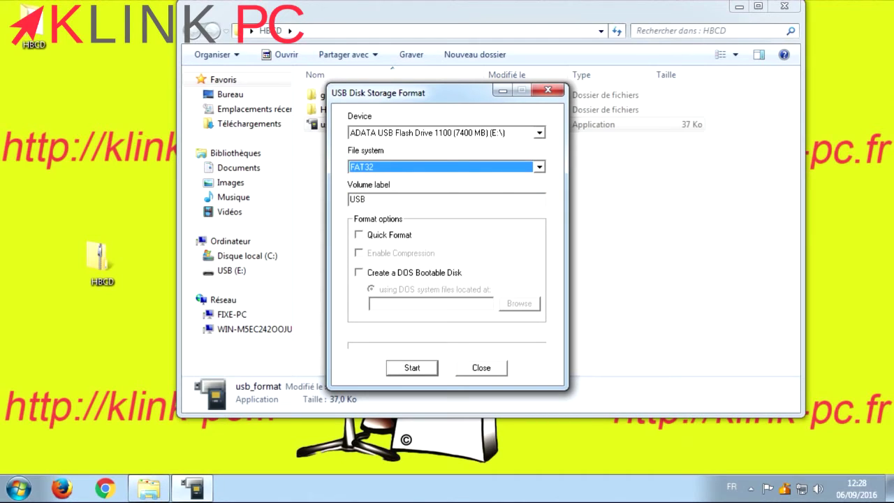
key("Tab")
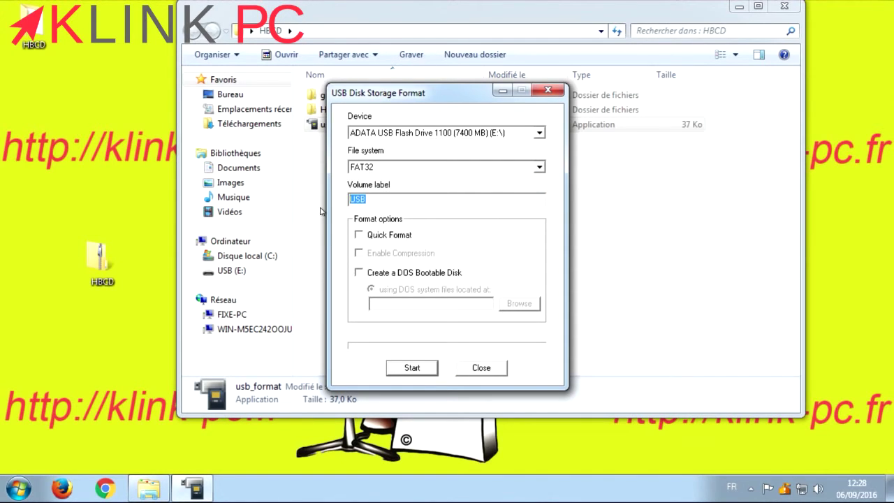
type("Hiren boot")
- Format the ADATA USB flash drive (E:), accepting the data loss warning, and close the format tool
left_click(419, 368)
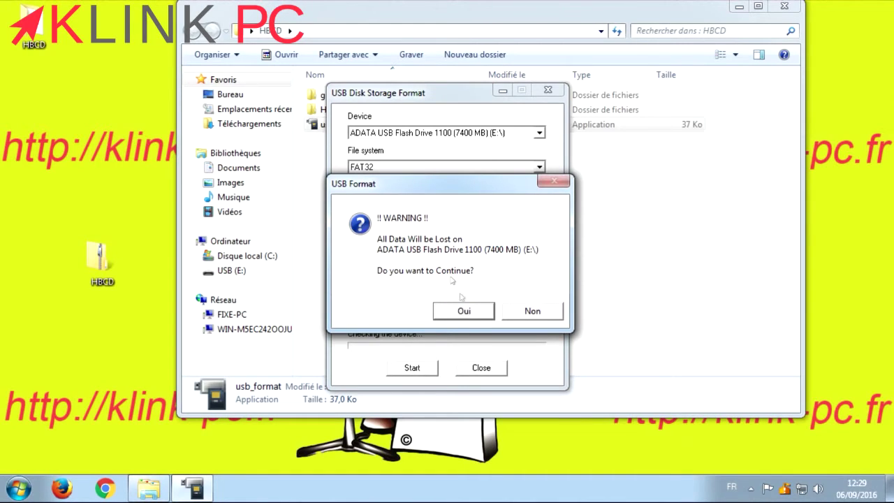
left_click(464, 313)
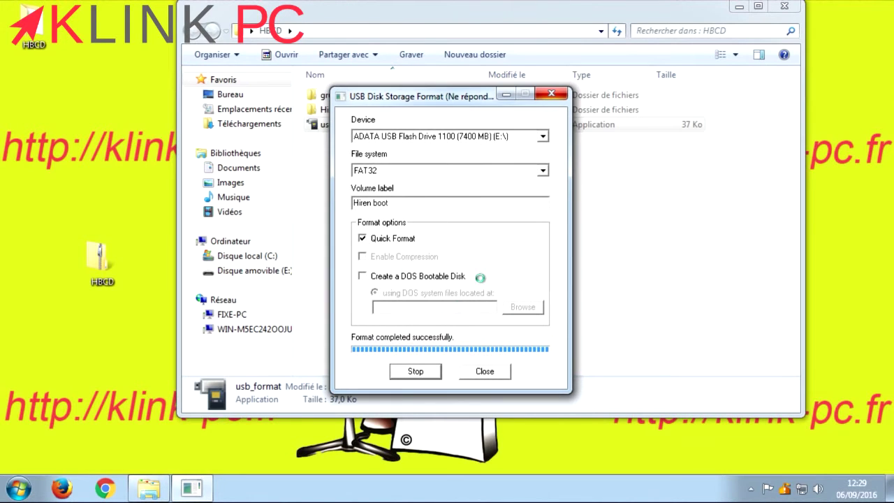
left_click(533, 348)
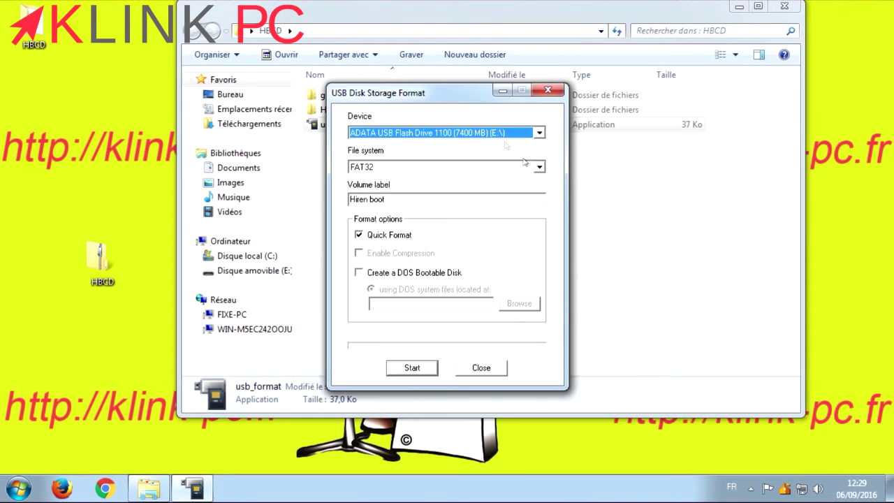
left_click(497, 374)
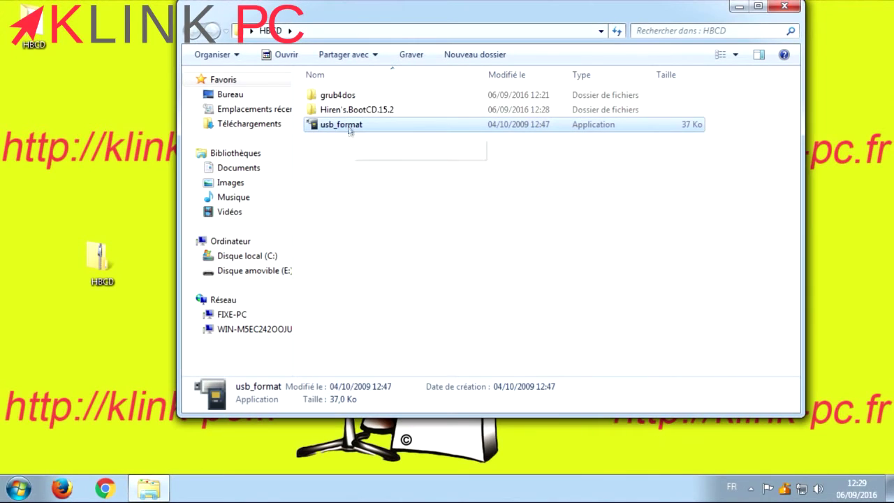
- Run grubinst_gui from the grub4dos folder as administrator
left_click(340, 96)
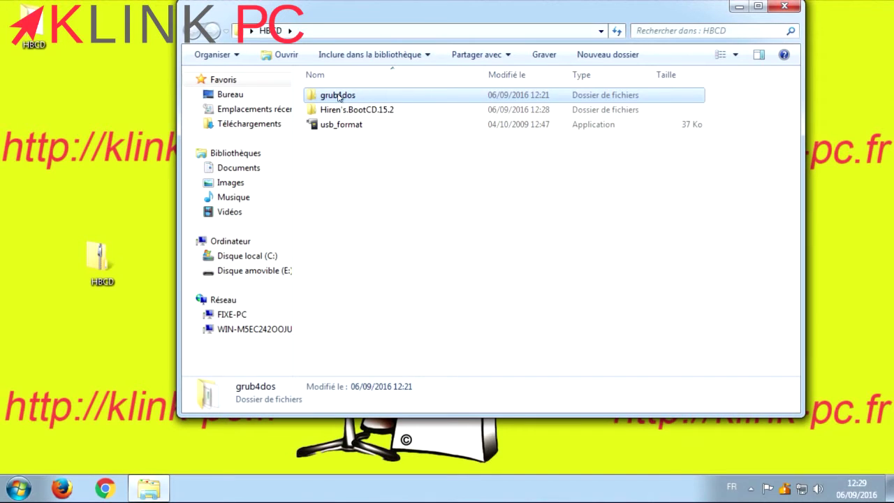
double_click(347, 98)
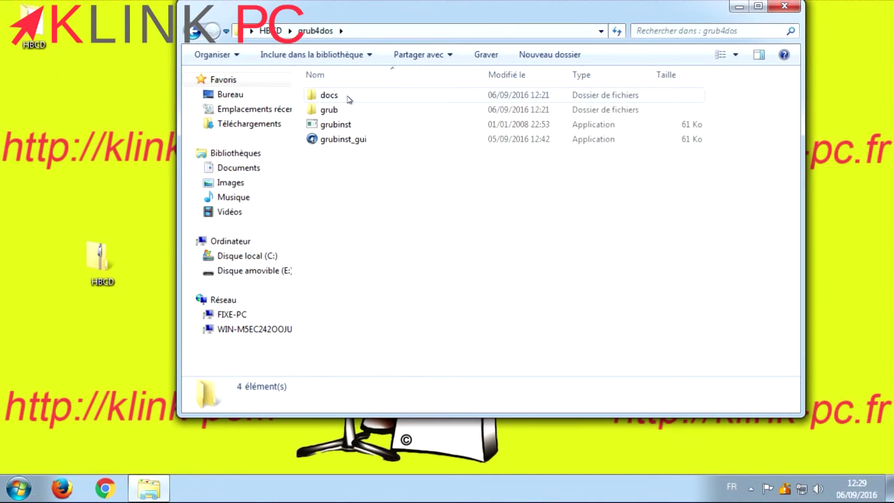
right_click(334, 142)
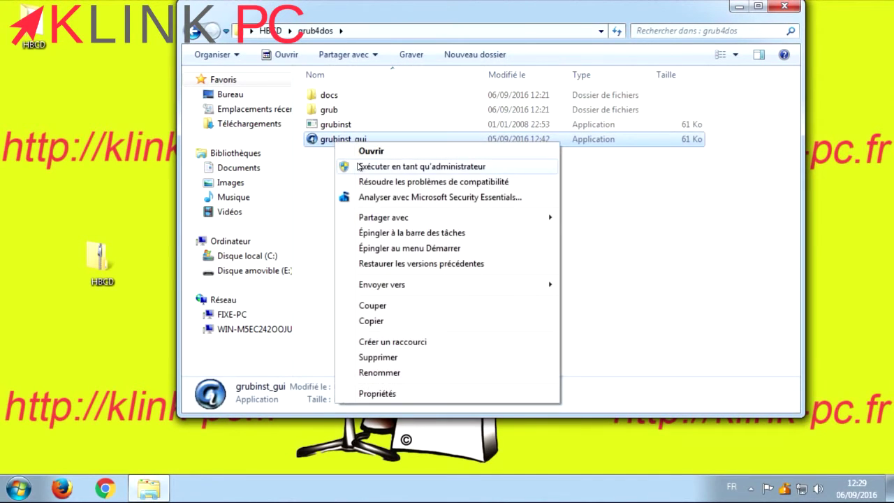
left_click(391, 166)
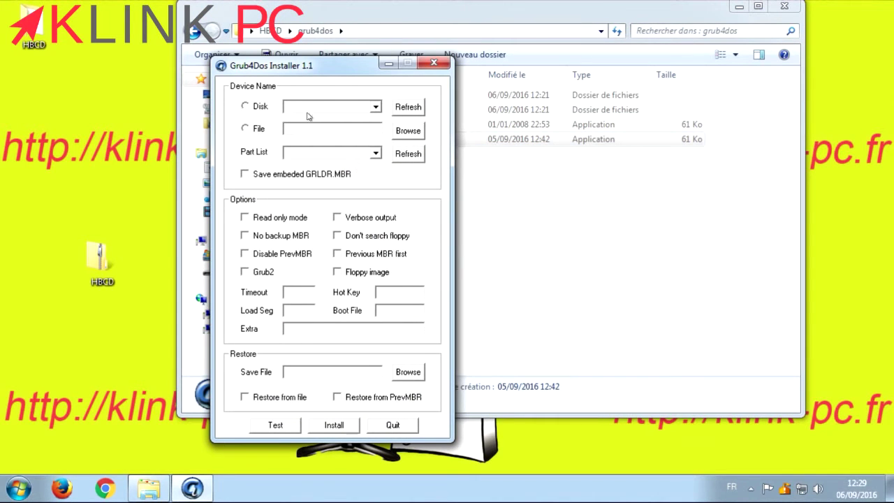
- Refresh the disk list in the Grub4Dos Installer and select the USB drive (hd1) [7397M] as the target disk
left_click_drag(312, 64, 400, 103)
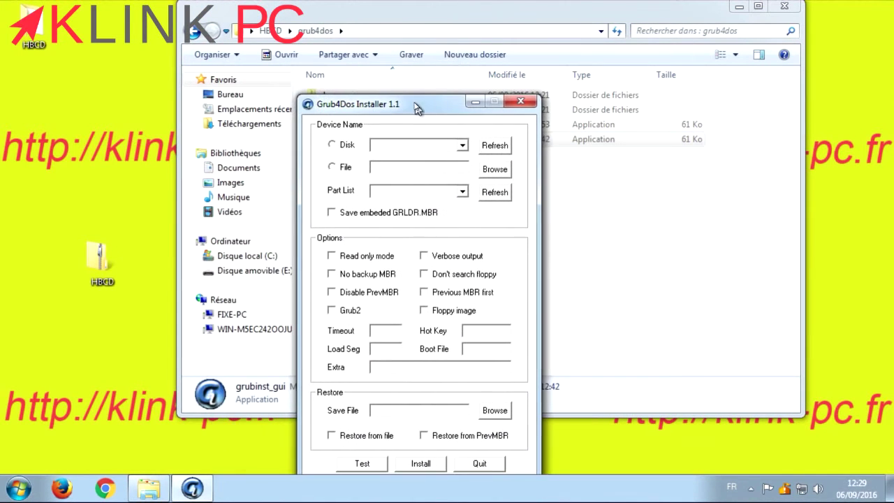
left_click(333, 144)
left_click(496, 146)
left_click(462, 145)
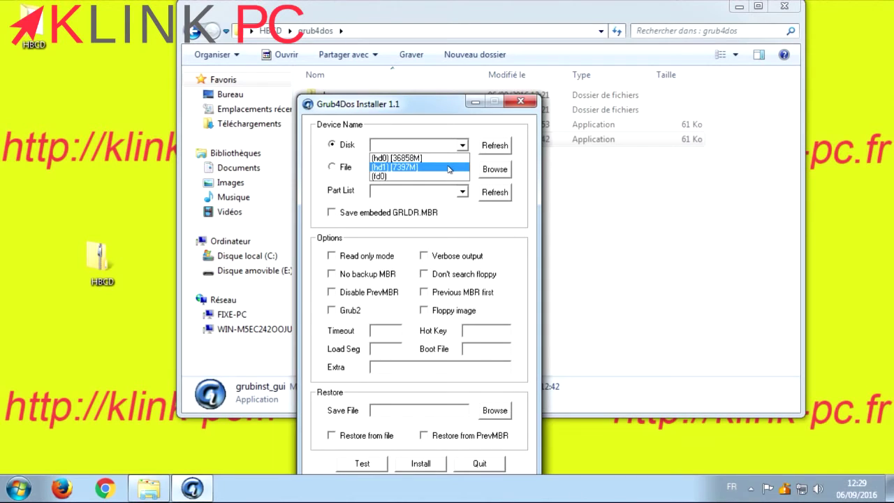
left_click(449, 167)
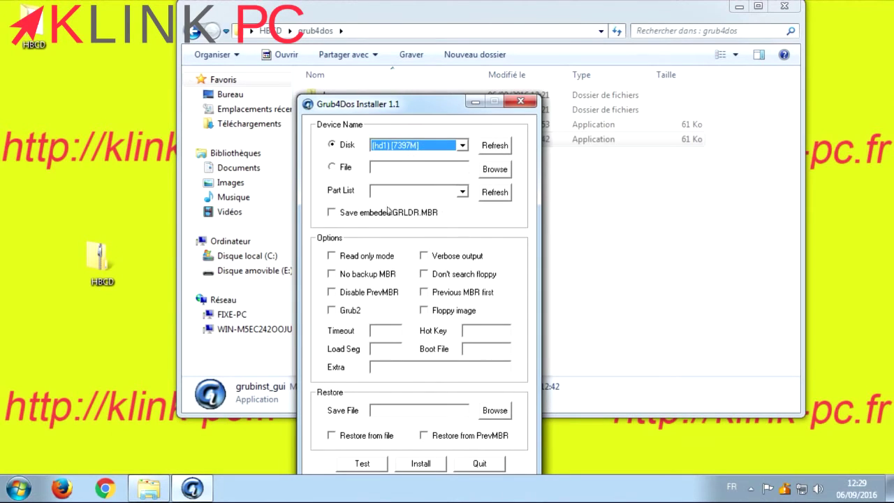
- Refresh the partition list and choose Whole disk (MBR) as the install location
left_click(491, 197)
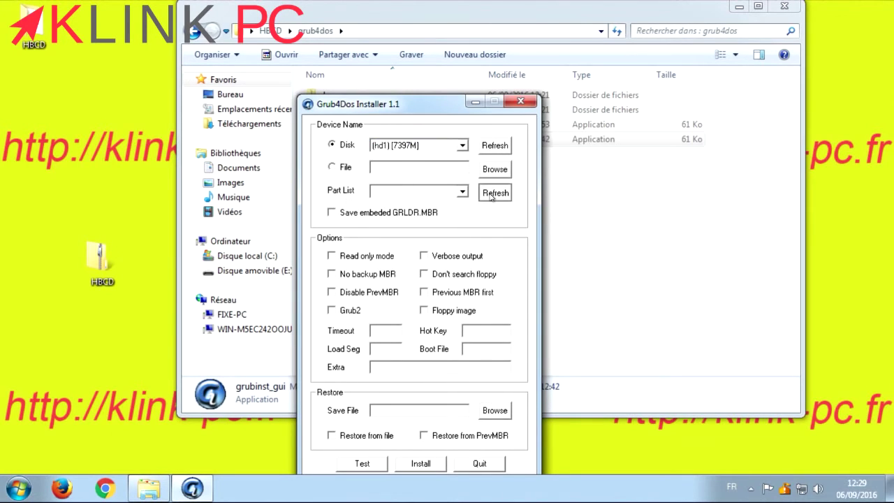
left_click(462, 192)
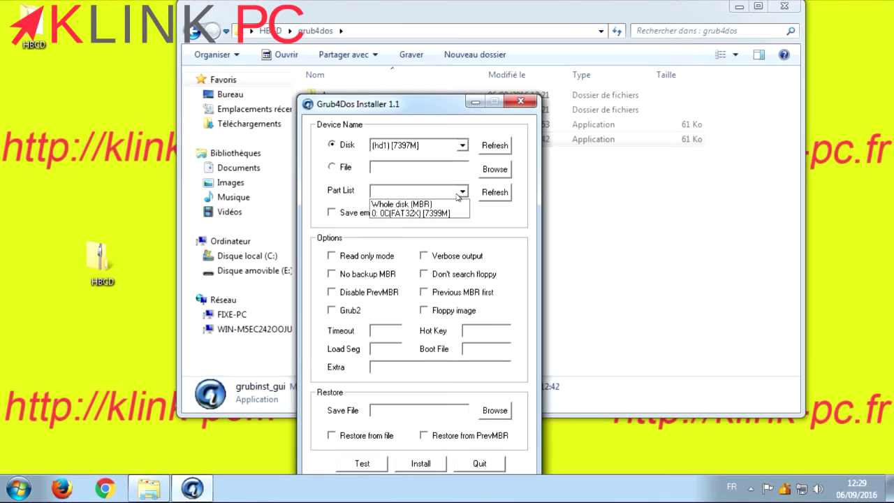
left_click(449, 204)
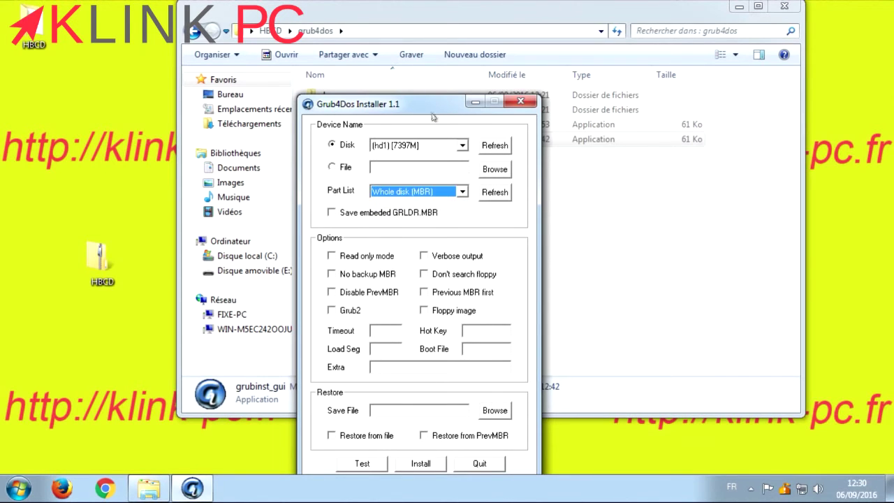
left_click_drag(430, 109, 433, 46)
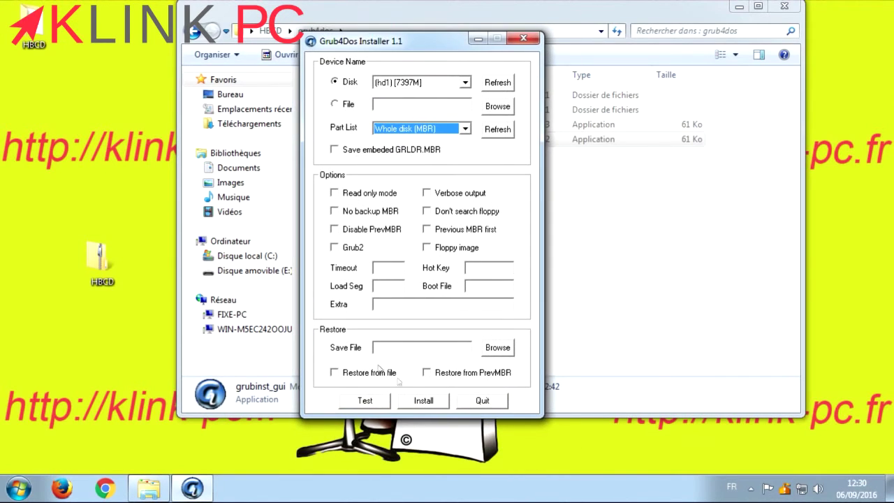
- Install Grub4Dos on the selected USB drive's MBR, dismiss the console prompt and quit the installer
left_click(438, 403)
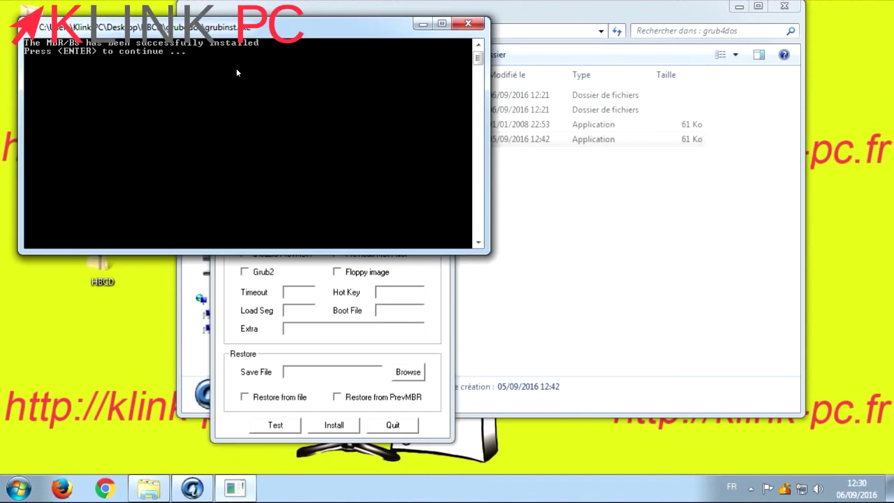
key("Return")
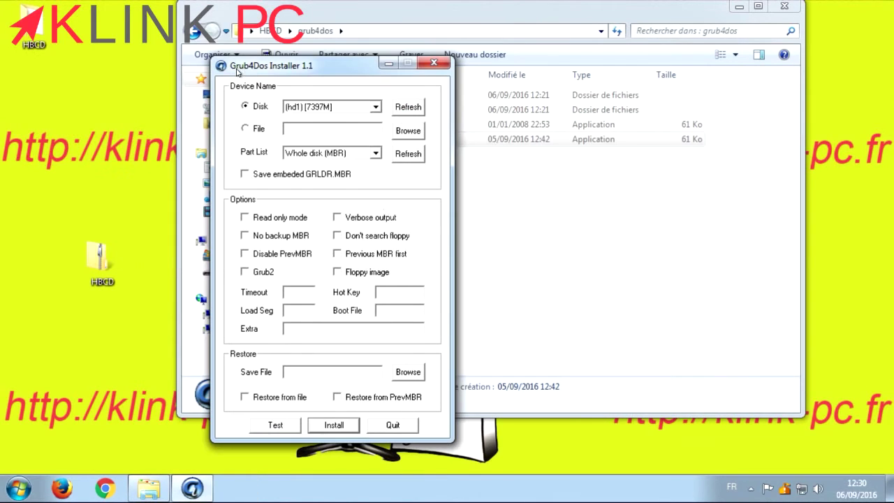
left_click(393, 425)
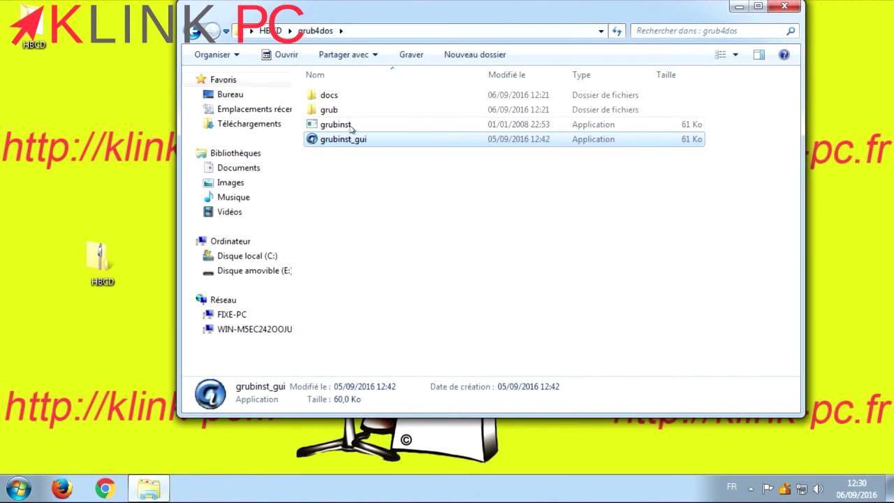
- Copy all the files and folders inside the Hiren's.BootCD.15.2 folder
left_click(194, 31)
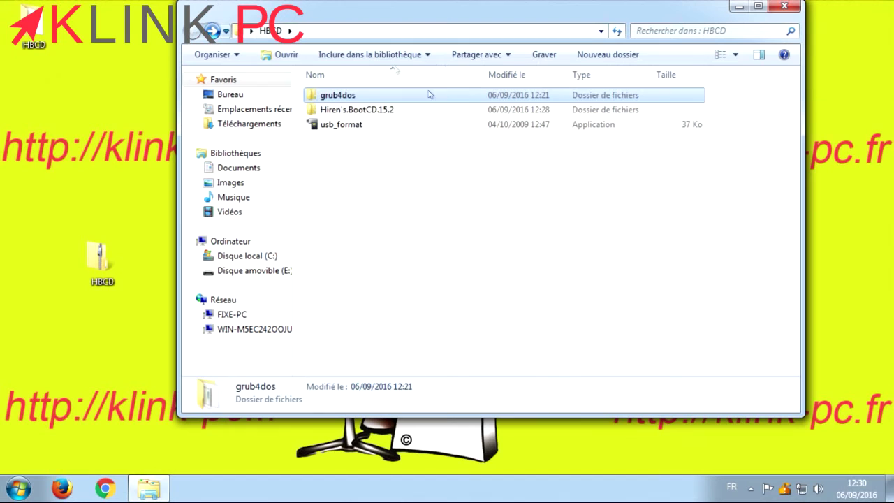
double_click(340, 110)
left_click(199, 32)
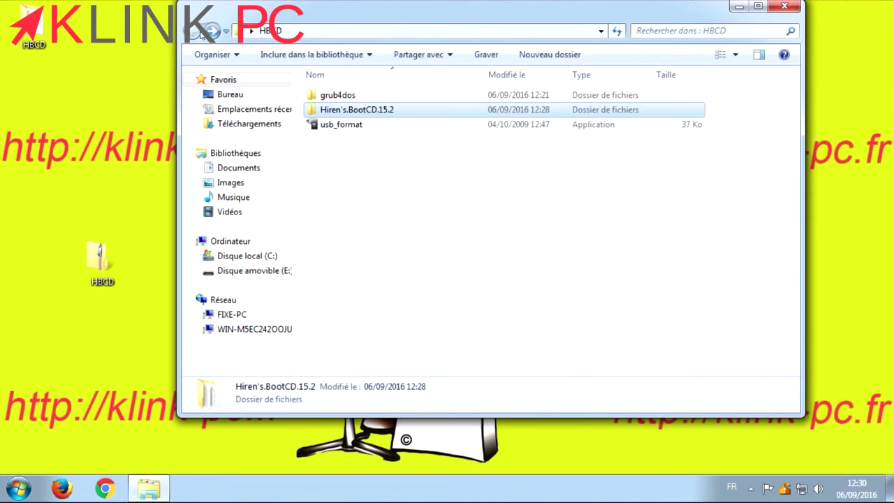
double_click(353, 112)
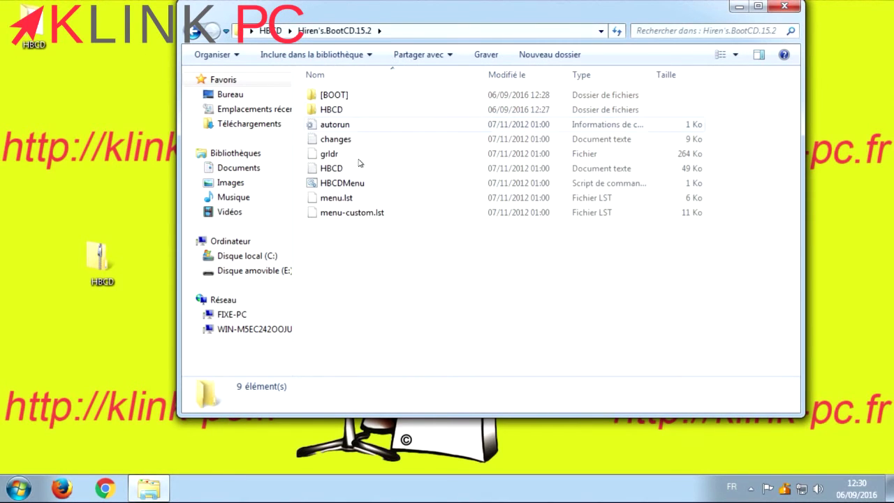
left_click_drag(350, 259, 333, 97)
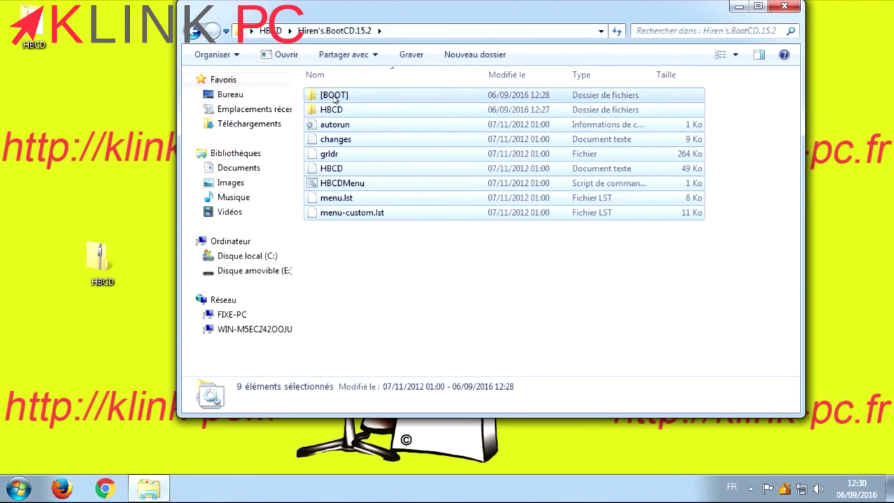
right_click(334, 98)
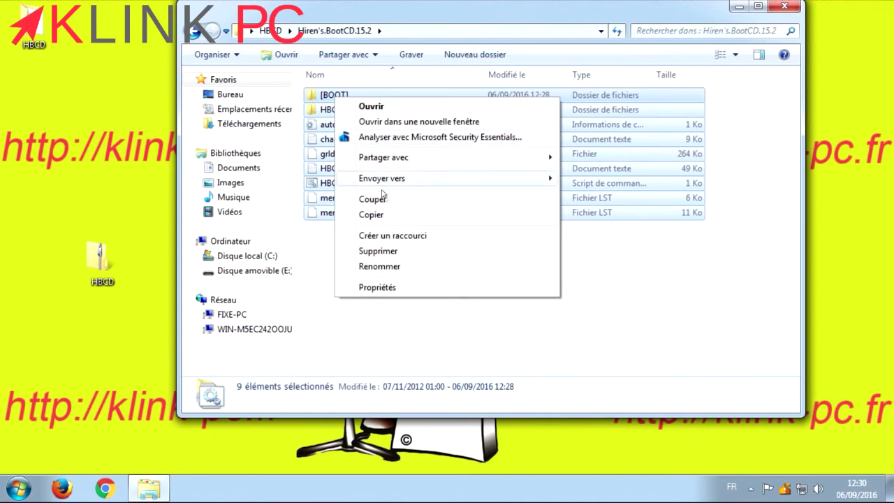
left_click(393, 215)
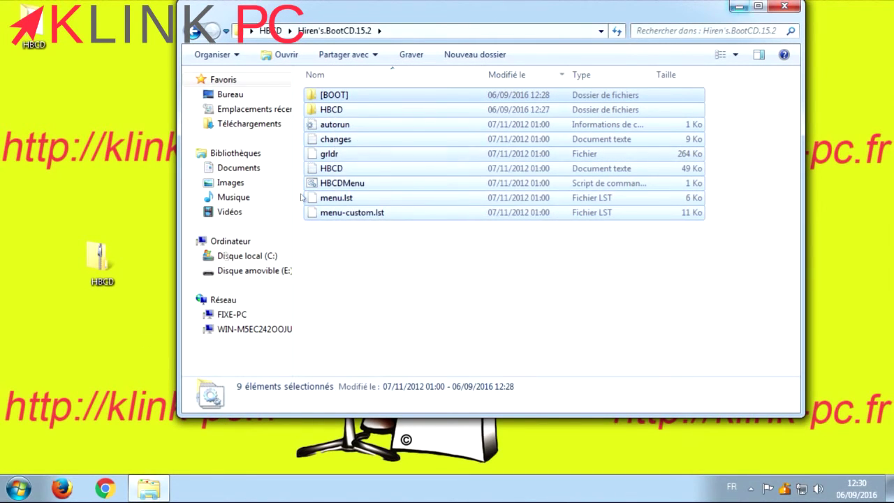
- Open the HIREN BOOT (E:) drive and paste the copied Hiren's BootCD files into its root
left_click(19, 488)
left_click(308, 305)
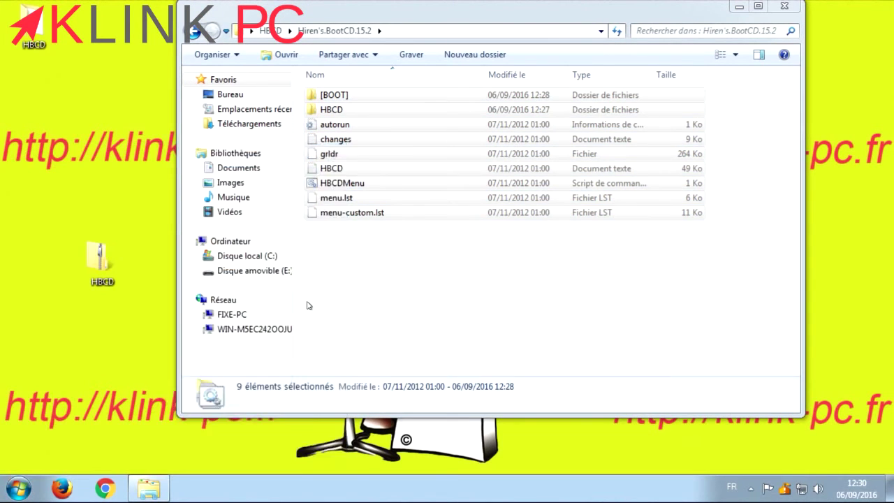
double_click(357, 262)
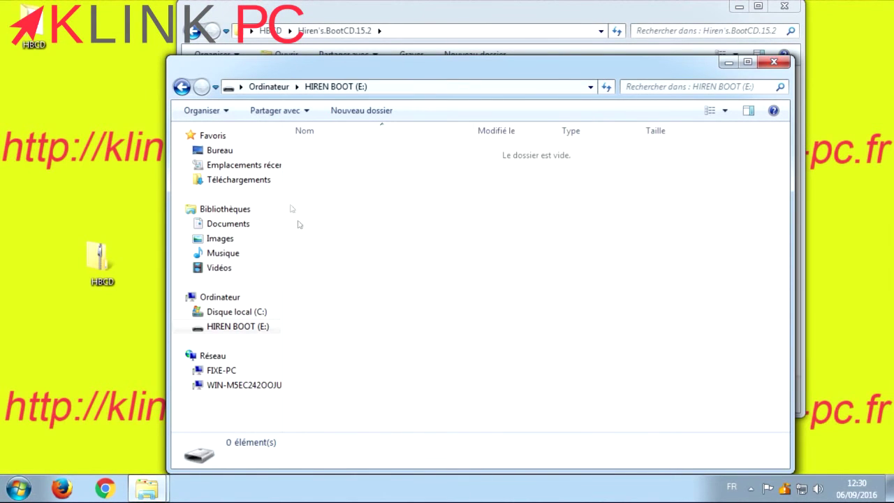
right_click(453, 247)
left_click(511, 346)
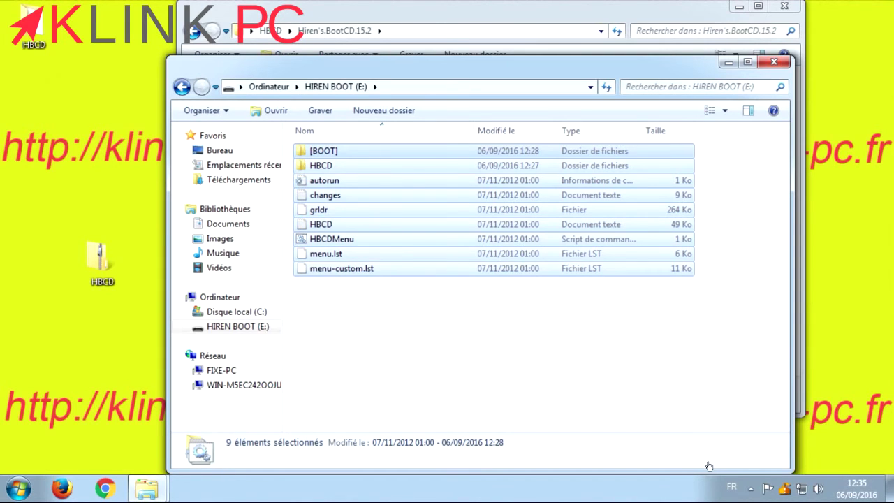
- Safely eject the ADATA USB Flash Drive and close the Hiren's.BootCD.15.2 folder window
left_click(749, 491)
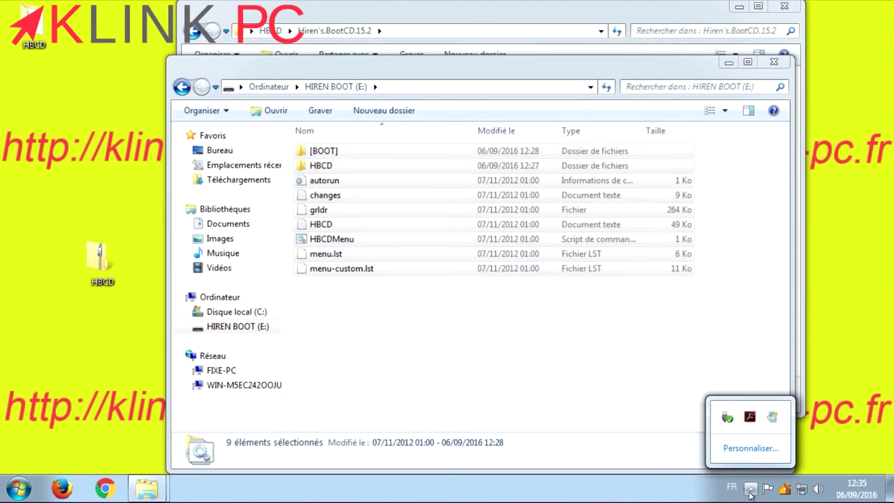
left_click(727, 418)
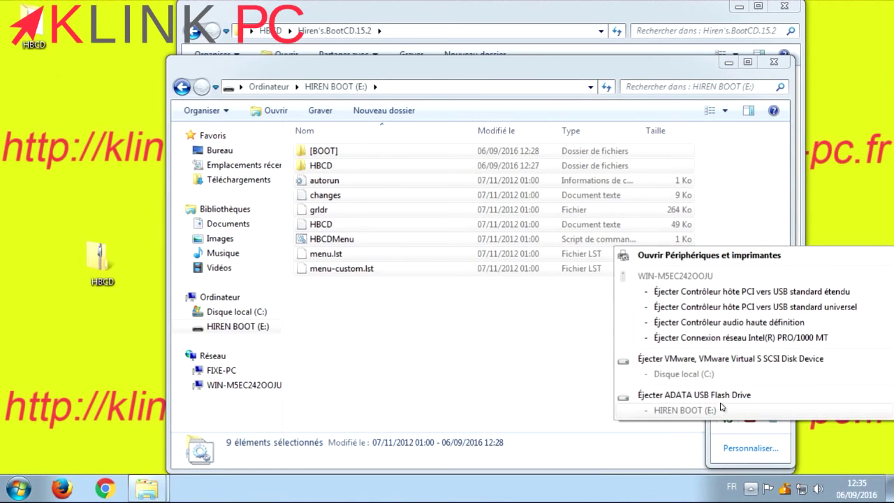
left_click(722, 401)
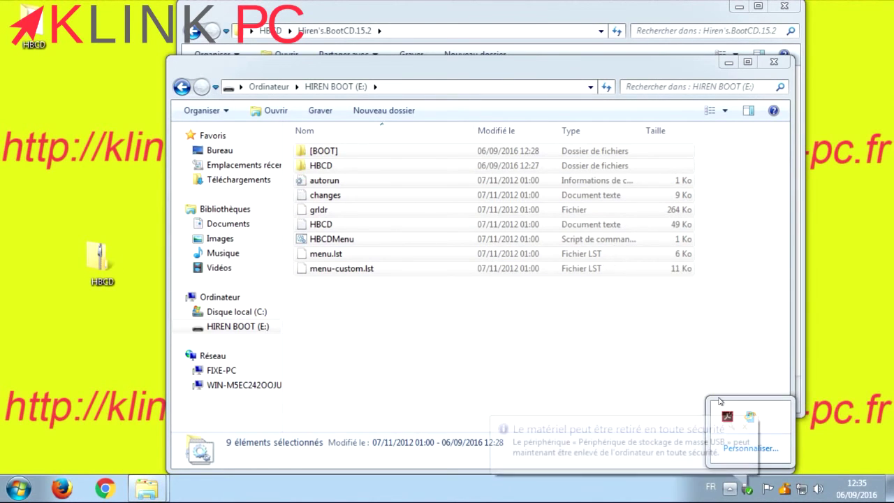
left_click(743, 428)
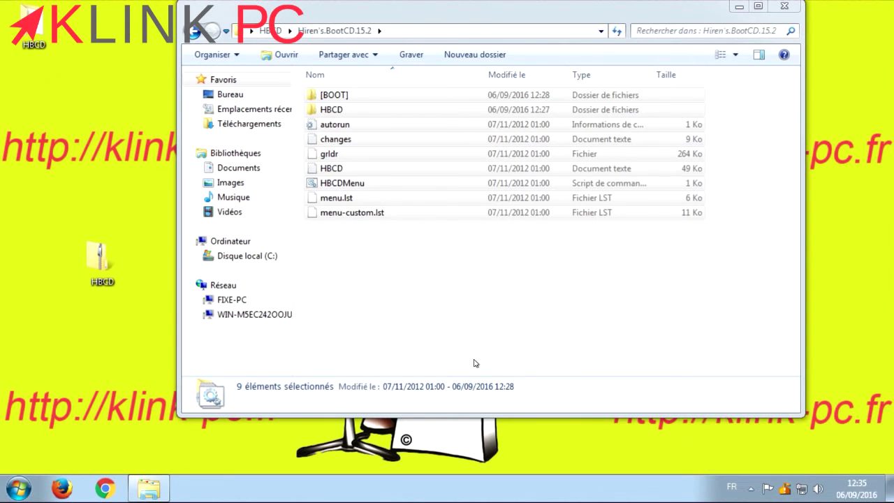
left_click(782, 11)
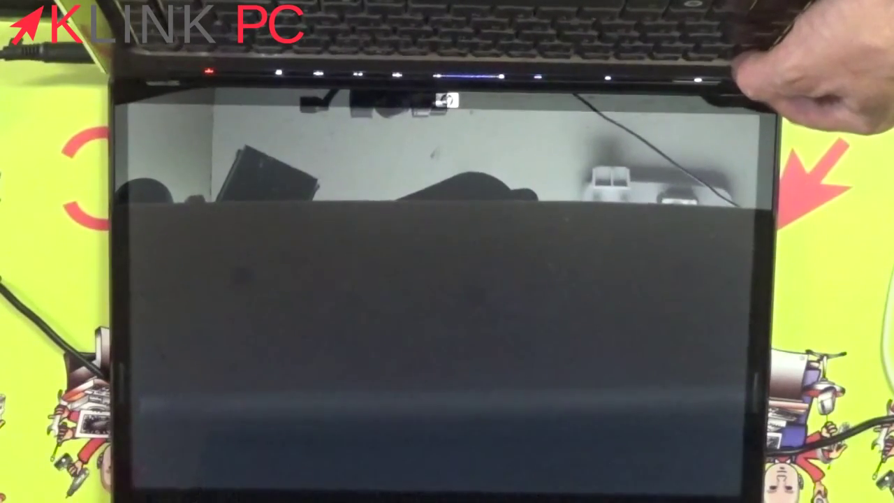
- Open the laptop's boot device options at startup and boot from the ADATA USB Flash Drive
key("Escape")
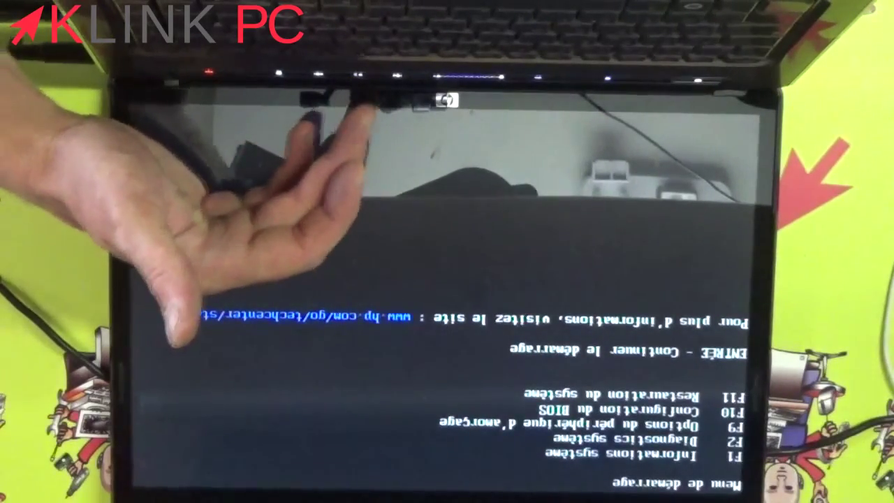
key("F9")
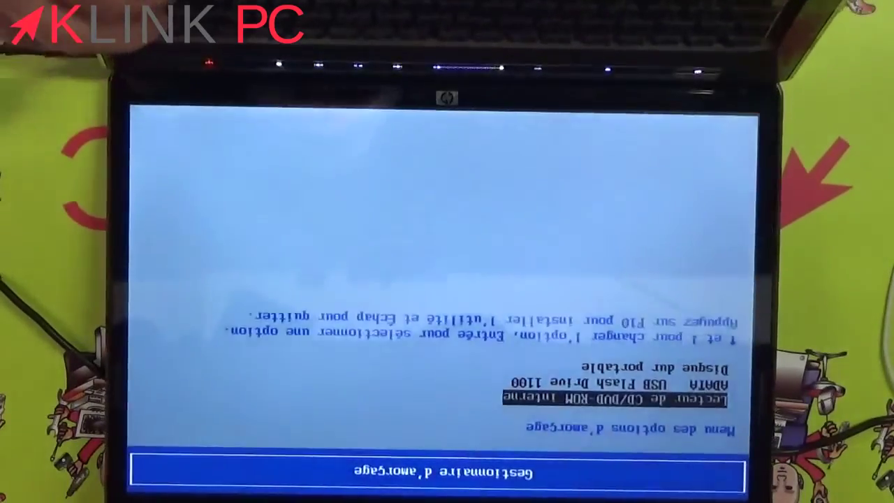
key("Down")
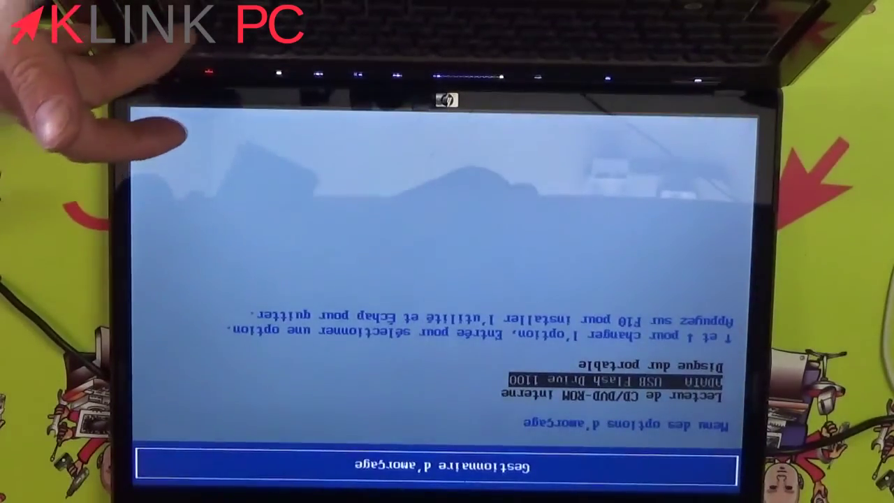
key("Return")
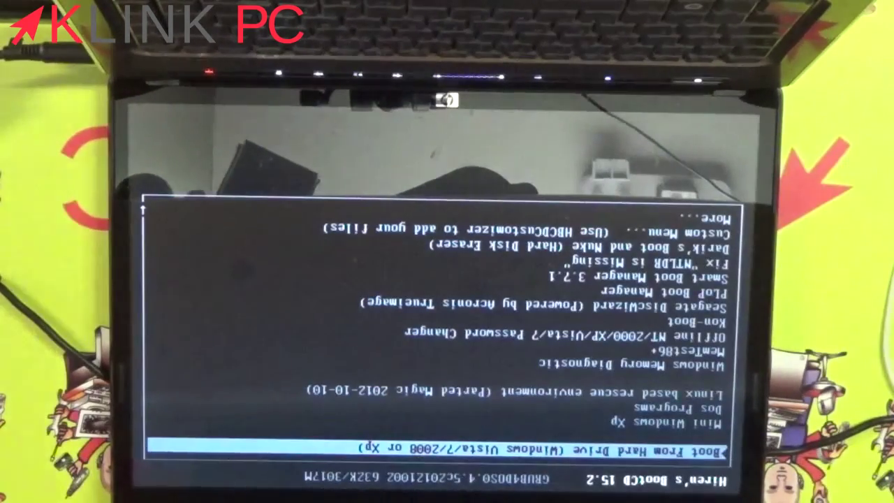
- Look through the first entries of the Hiren's BootCD 15.2 menu and launch Mini Windows Xp
key("Down")
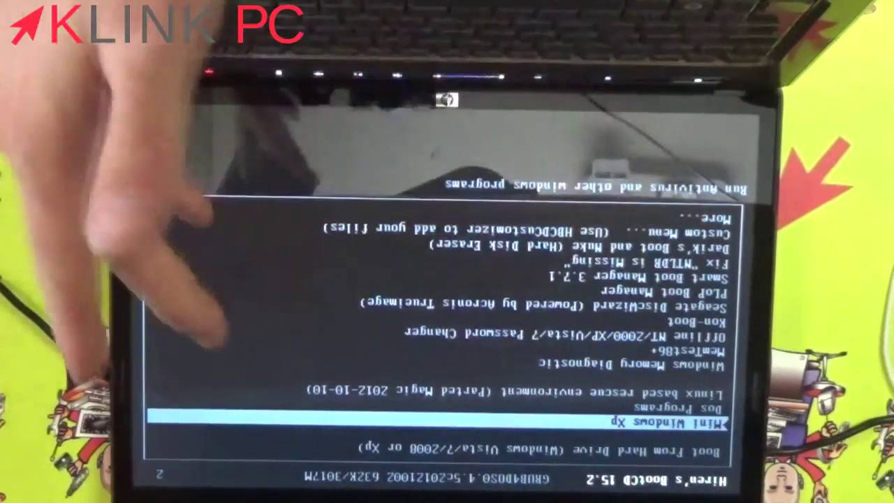
key("Down")
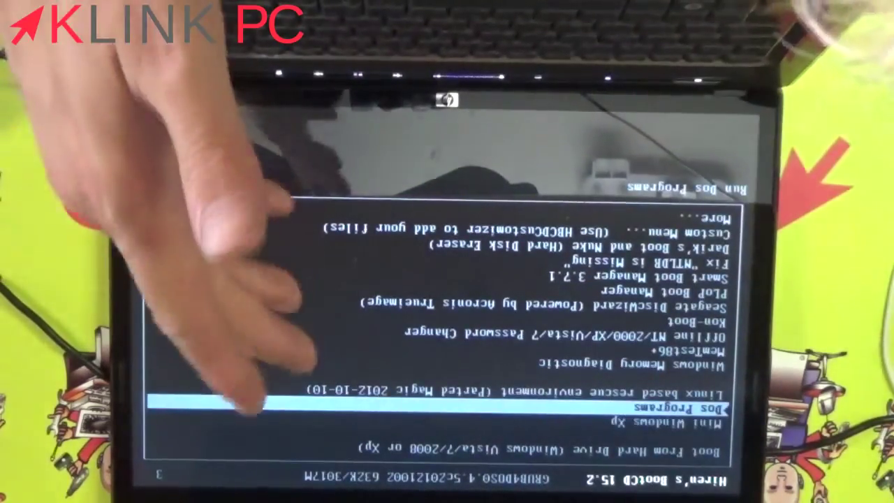
key("Down")
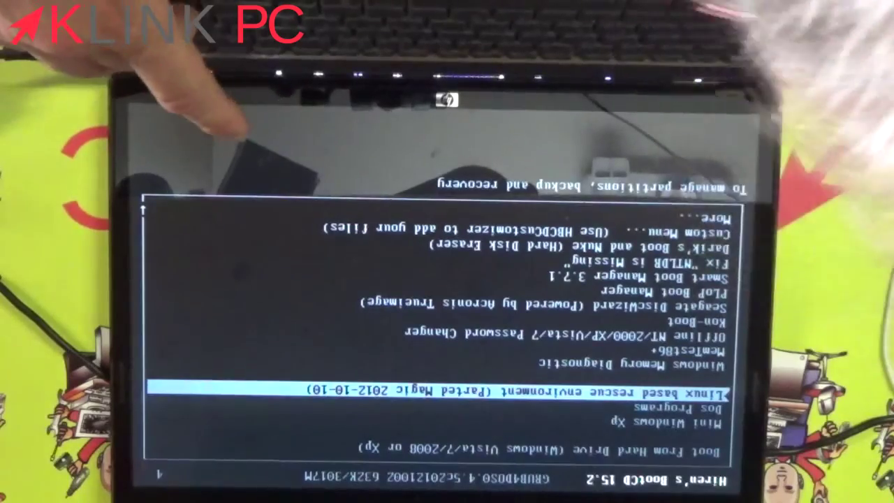
key("Up")
key("Up")
key("Return")
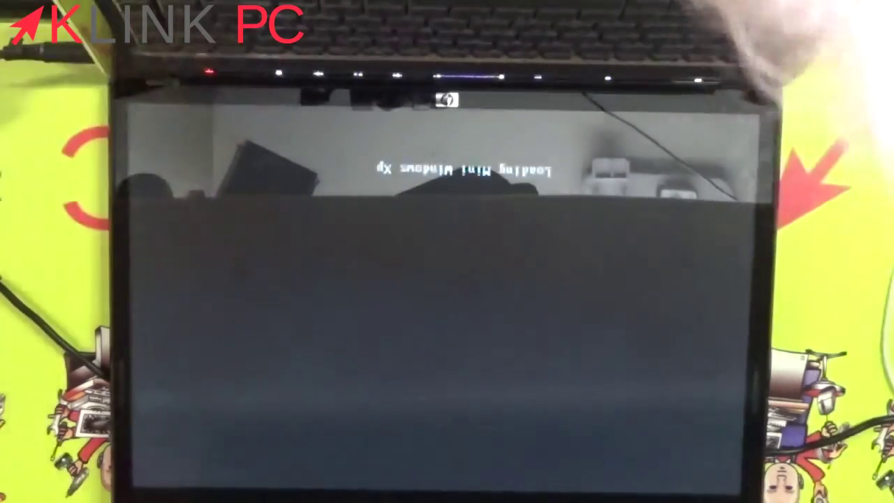